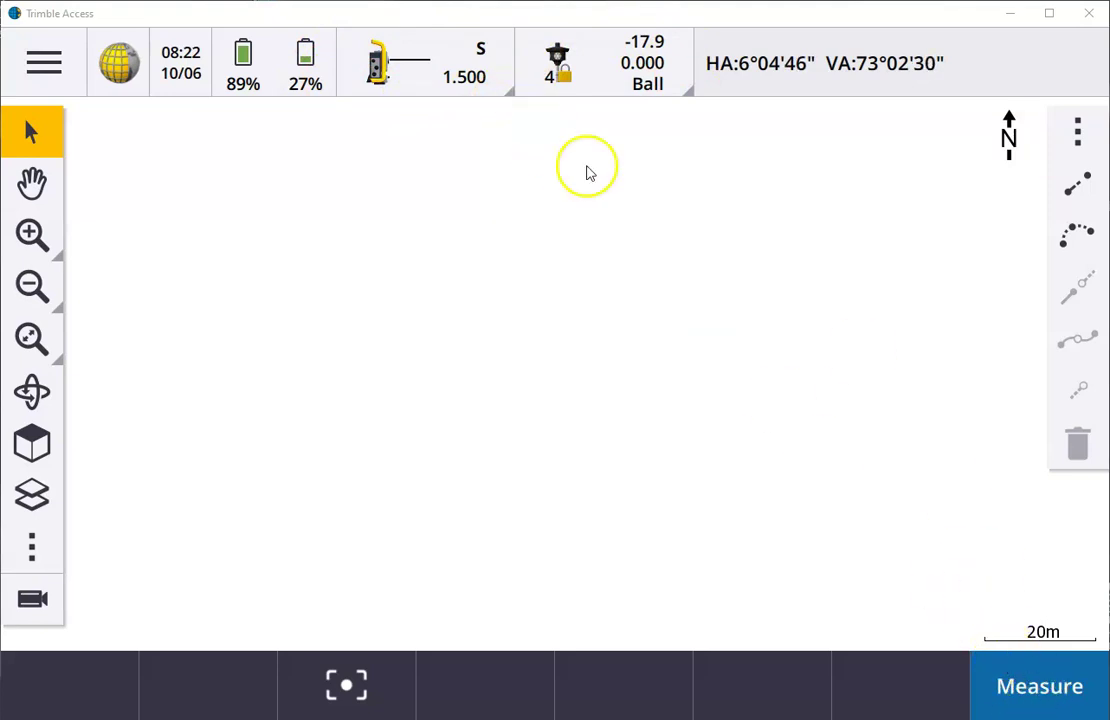
Step: Start a VX & S Series station setup and accept the electronic level
left_click(1003, 690)
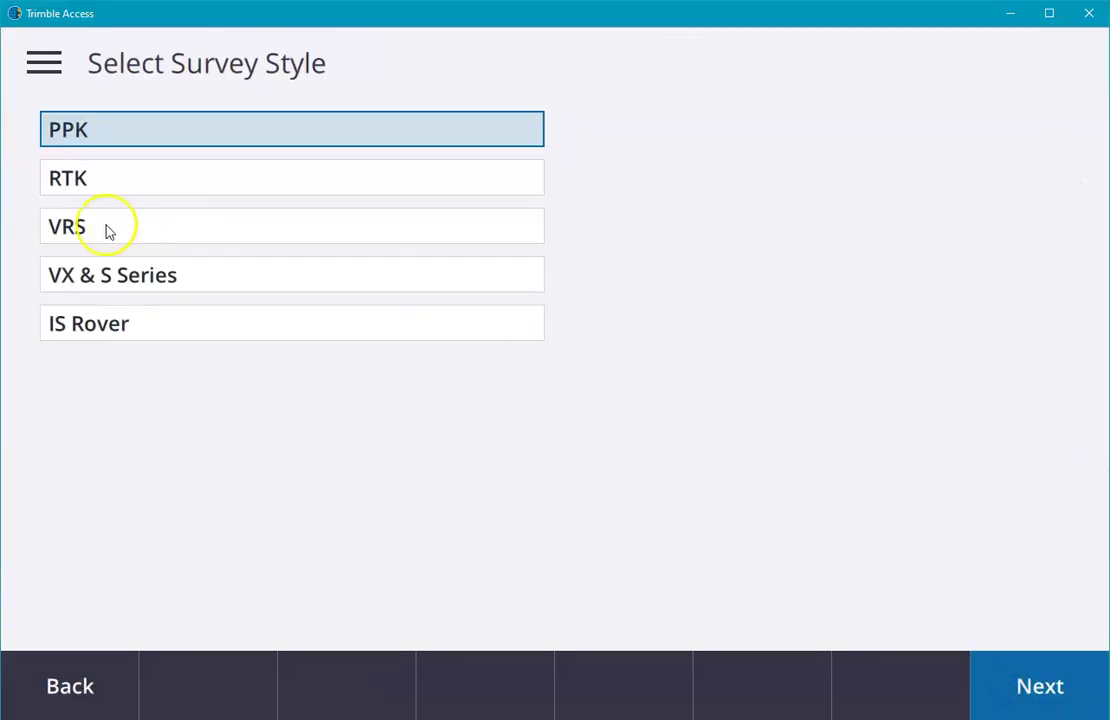
left_click(116, 281)
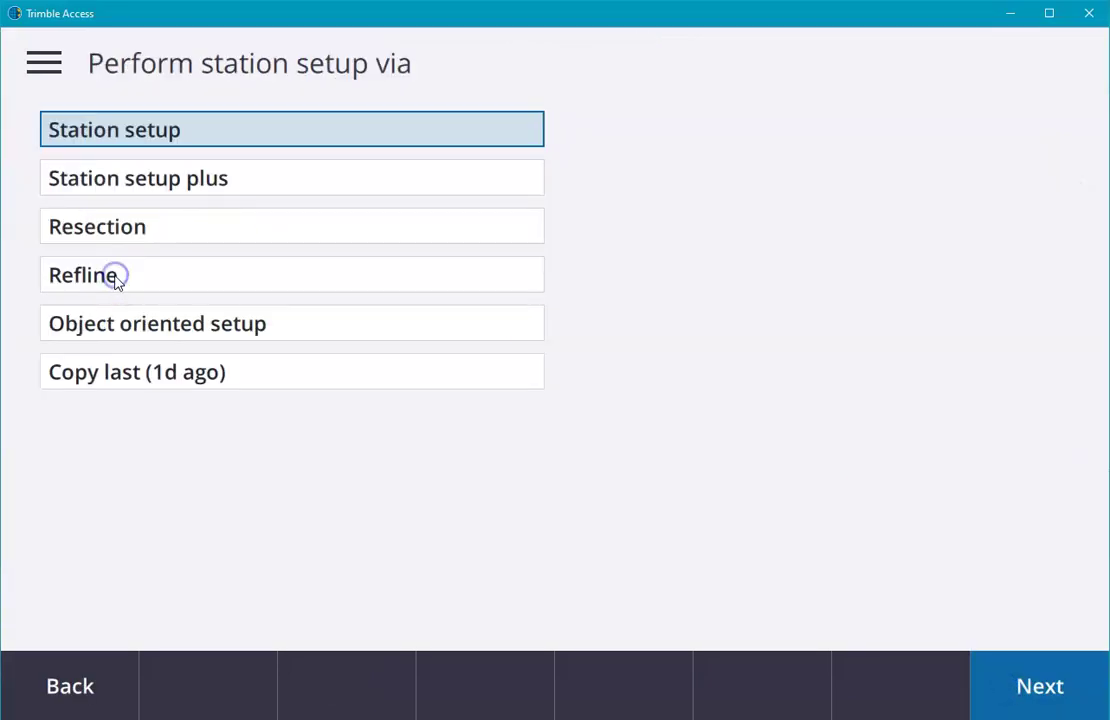
left_click(142, 137)
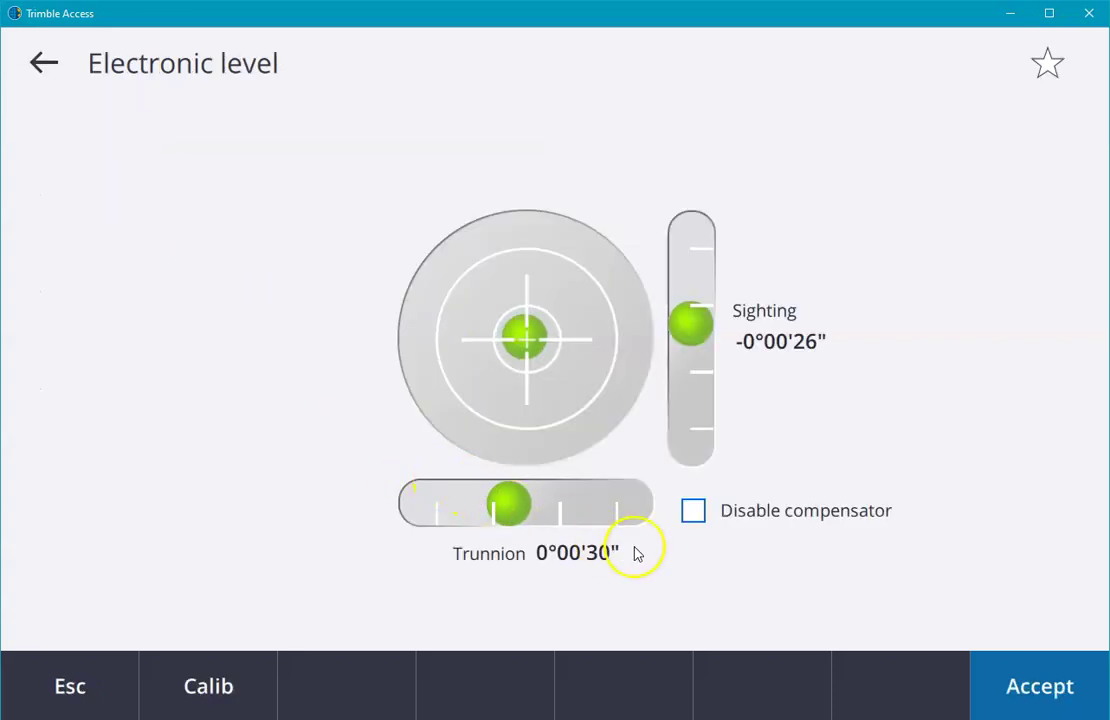
left_click(1040, 686)
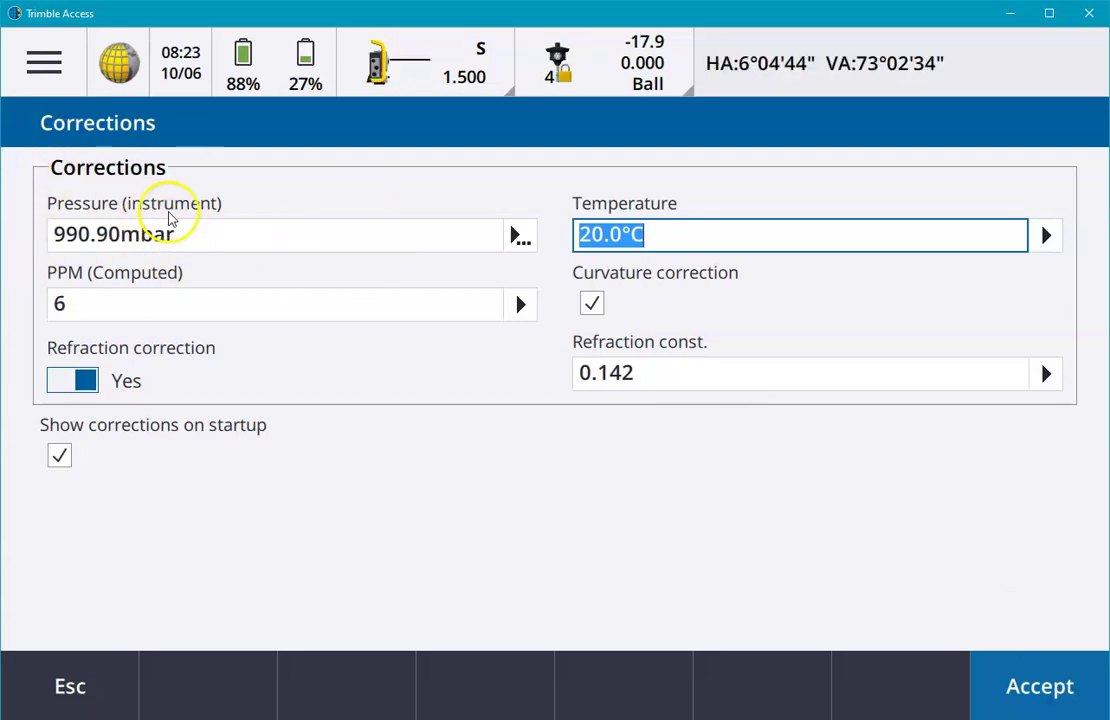
Step: Set the temperature to 15.0°C and accept the corrections
type("15")
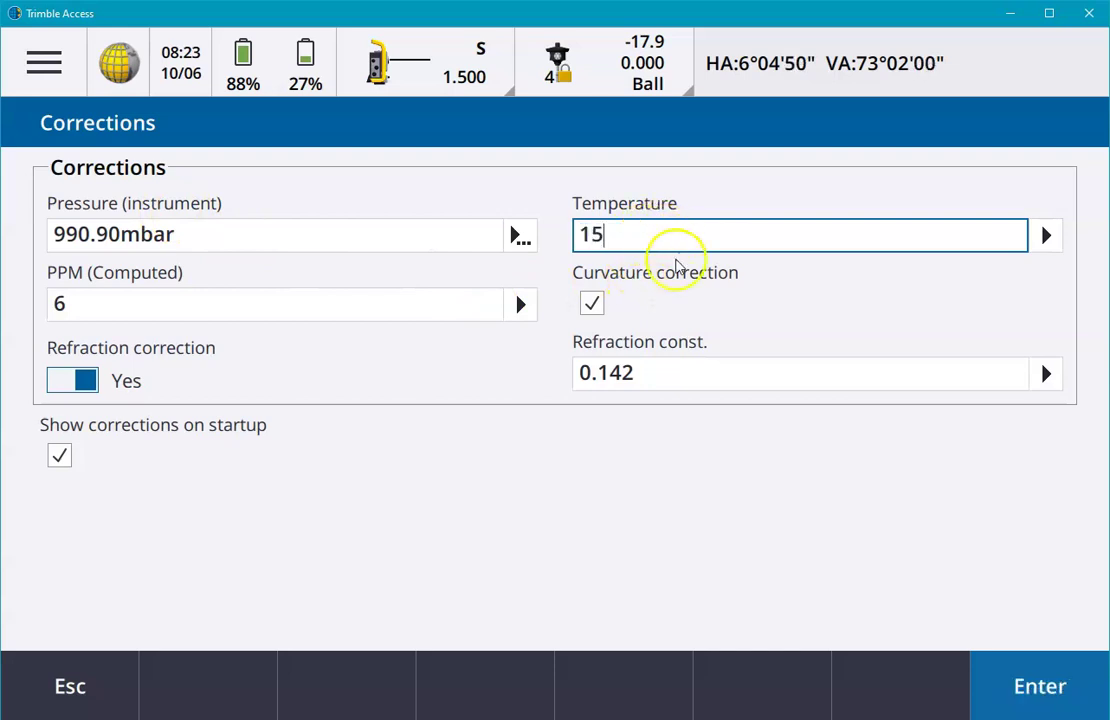
key("Tab")
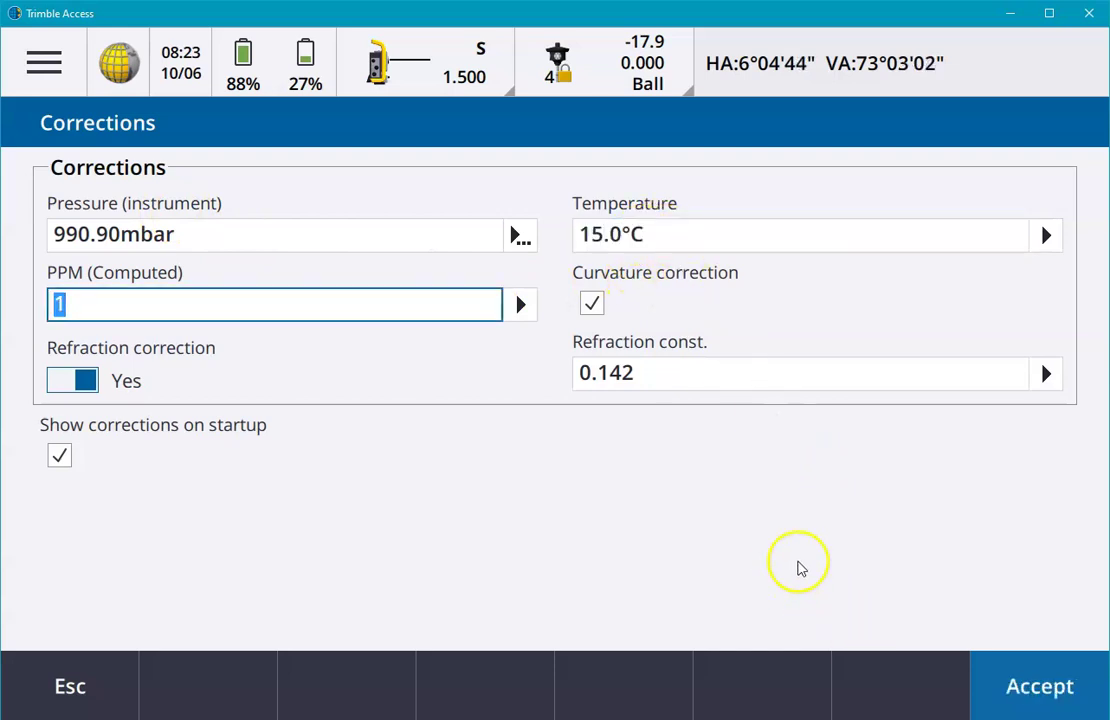
left_click(1040, 687)
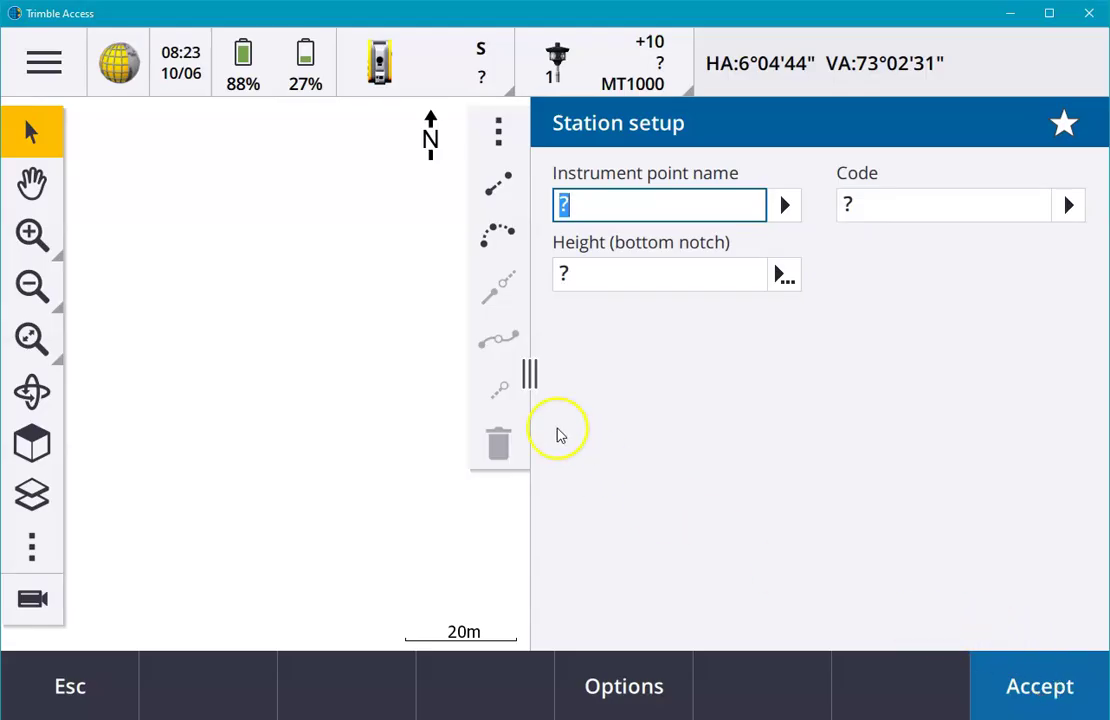
Step: Name the instrument point STN1
mouse_move(530, 375)
left_mouse_down()
mouse_move(880, 391)
mouse_move(1070, 379)
mouse_move(40, 372)
mouse_move(636, 428)
mouse_move(515, 409)
mouse_move(555, 398)
mouse_move(538, 398)
left_mouse_up()
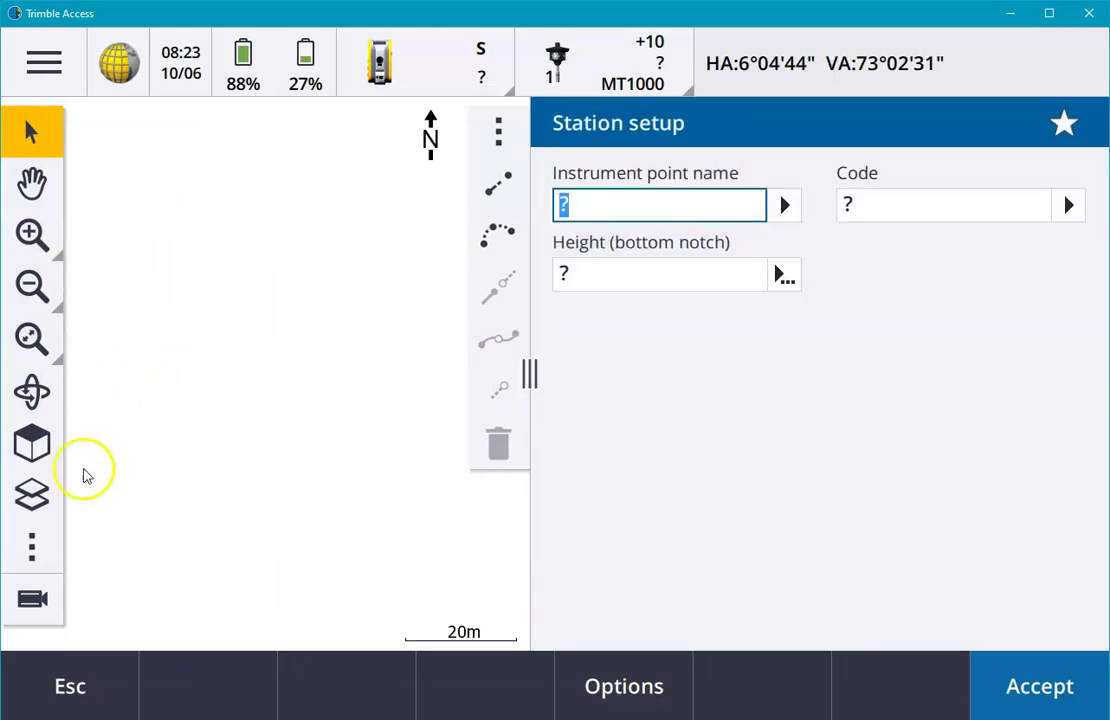
left_click(40, 615)
left_click(32, 562)
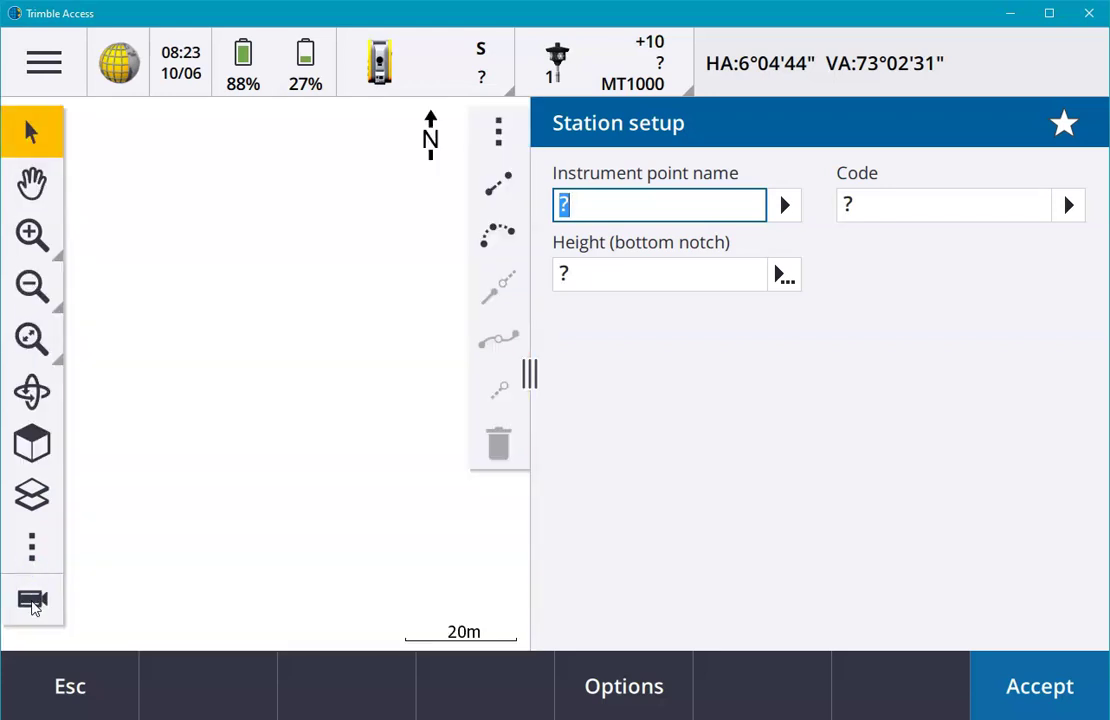
left_click_drag(33, 605, 37, 582)
type("STN")
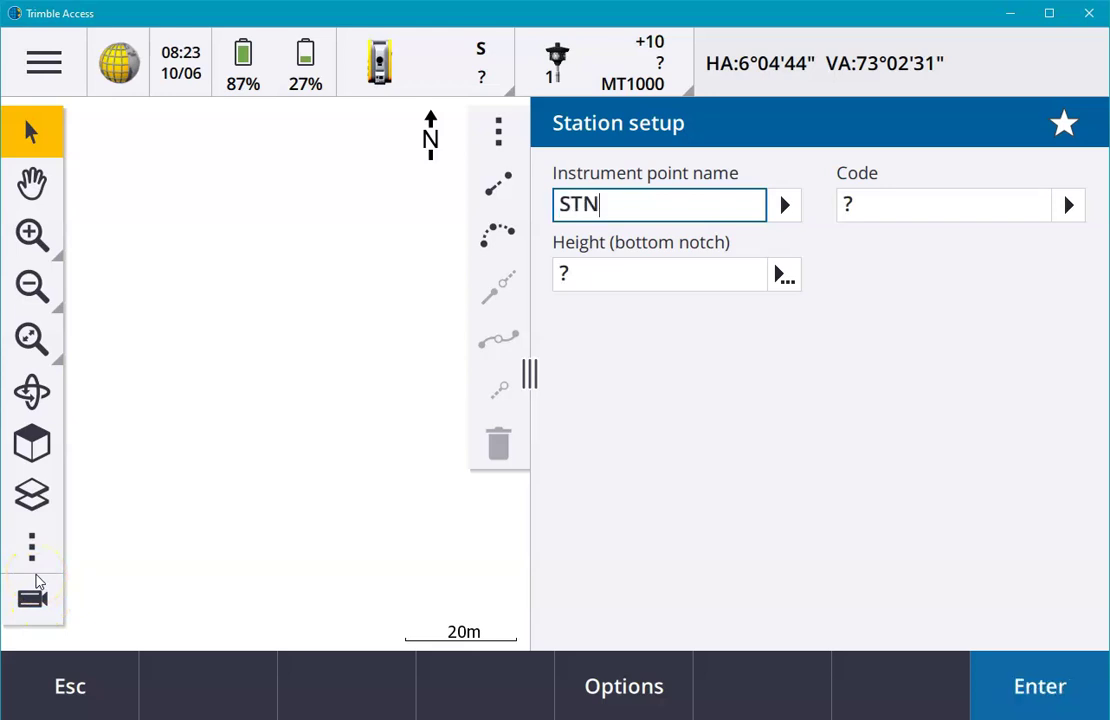
type("1")
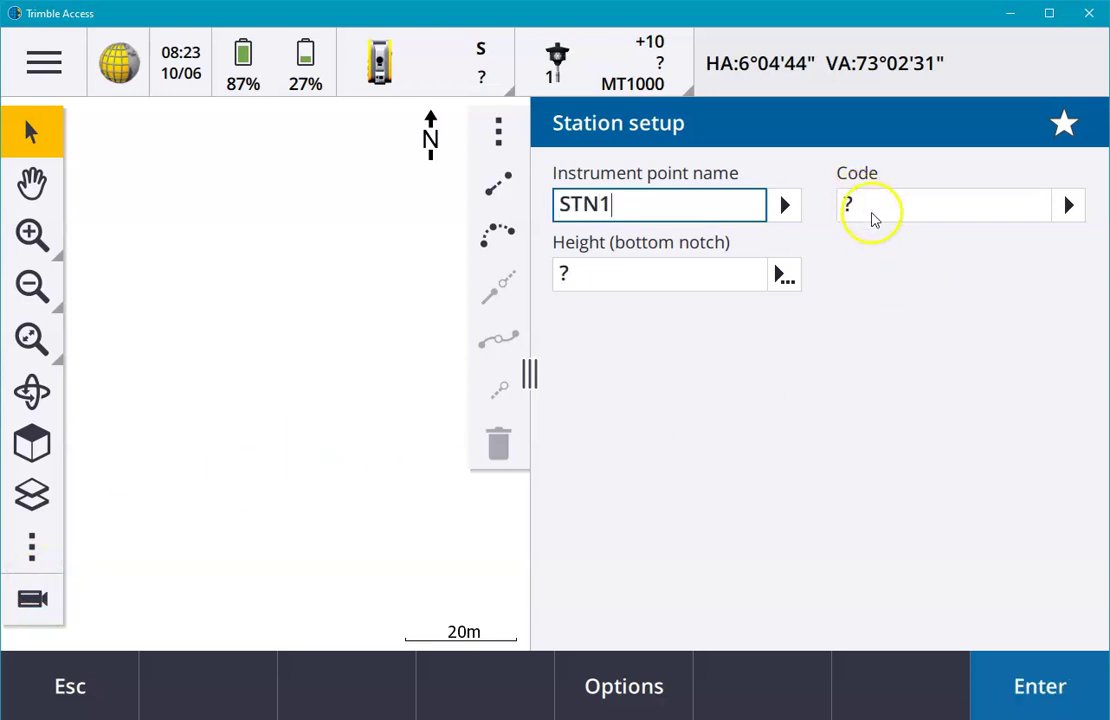
Step: Give the instrument point code STN and an instrument height of 1.5
left_click(873, 216)
type("STN")
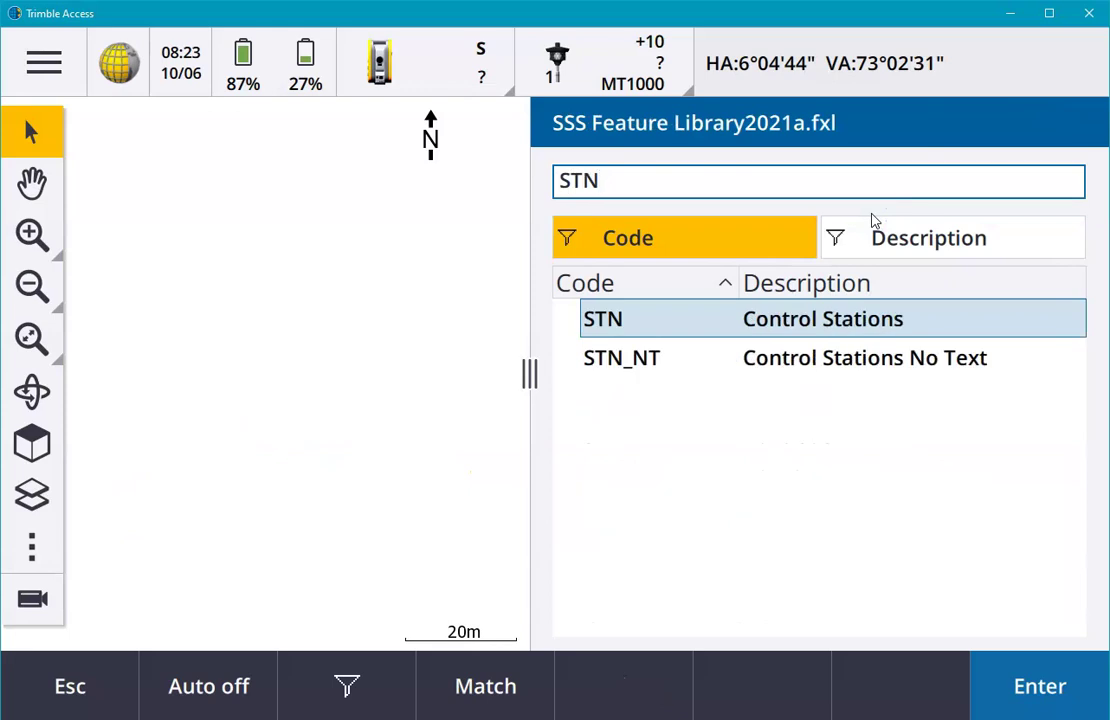
key("Return")
type("1.5")
left_click(786, 276)
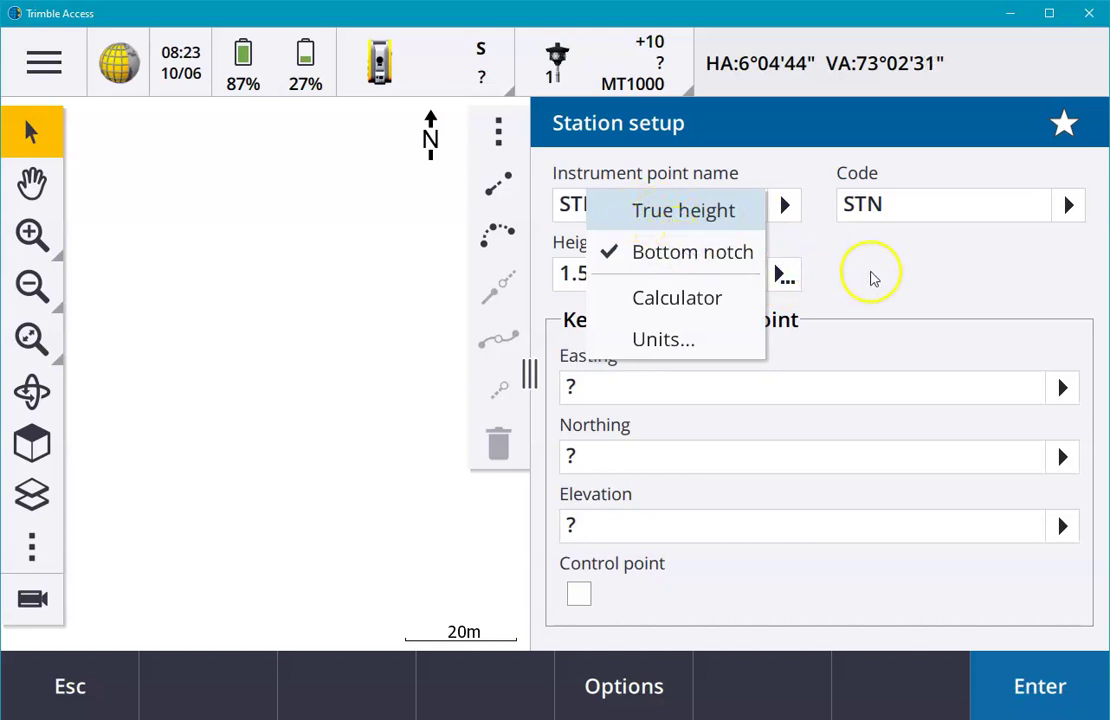
Step: Keep the bottom-notch height method and enter Easting 100.000m for STN1
left_click(871, 273)
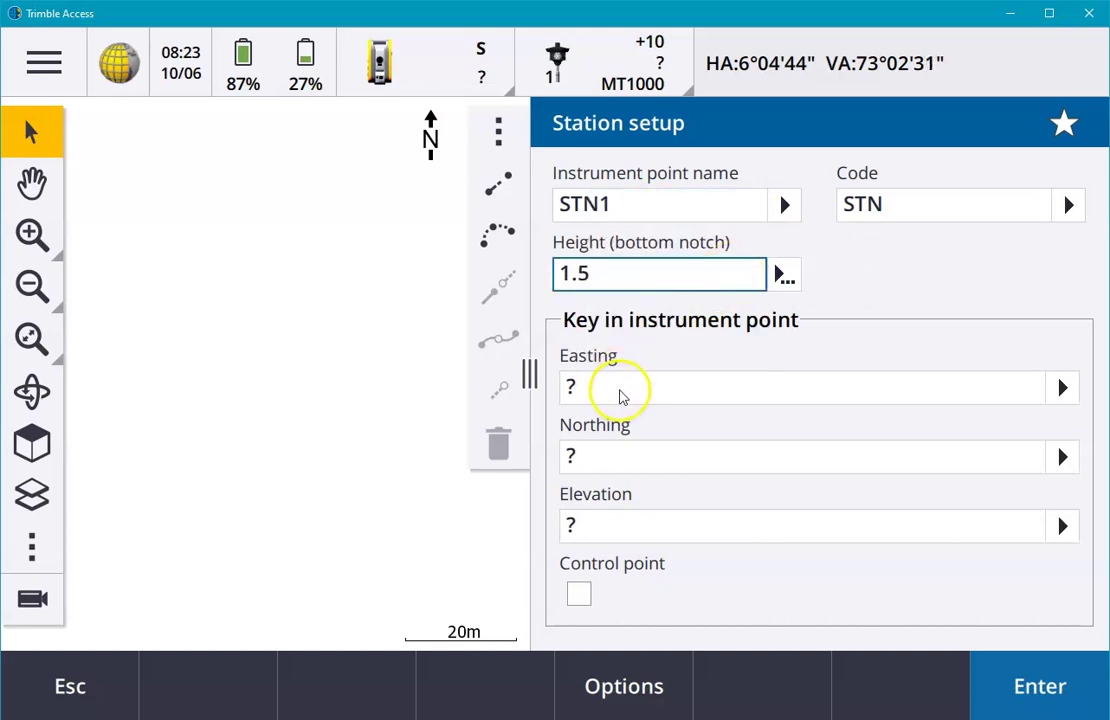
left_click(626, 388)
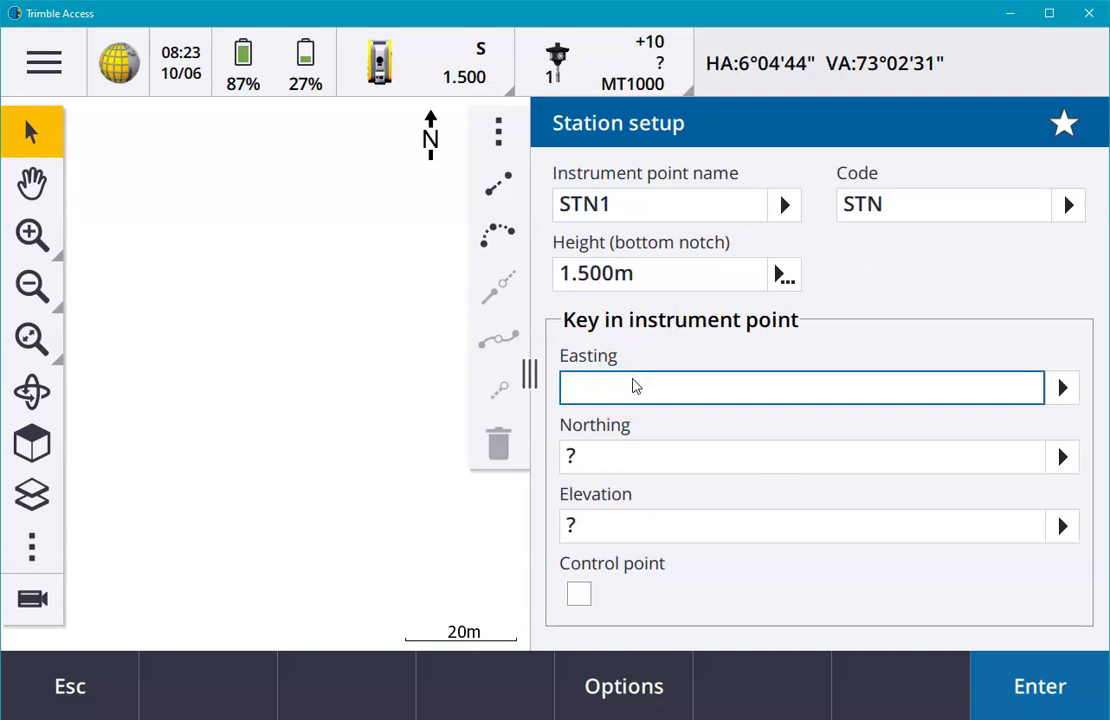
type("100")
key("Return")
type("100")
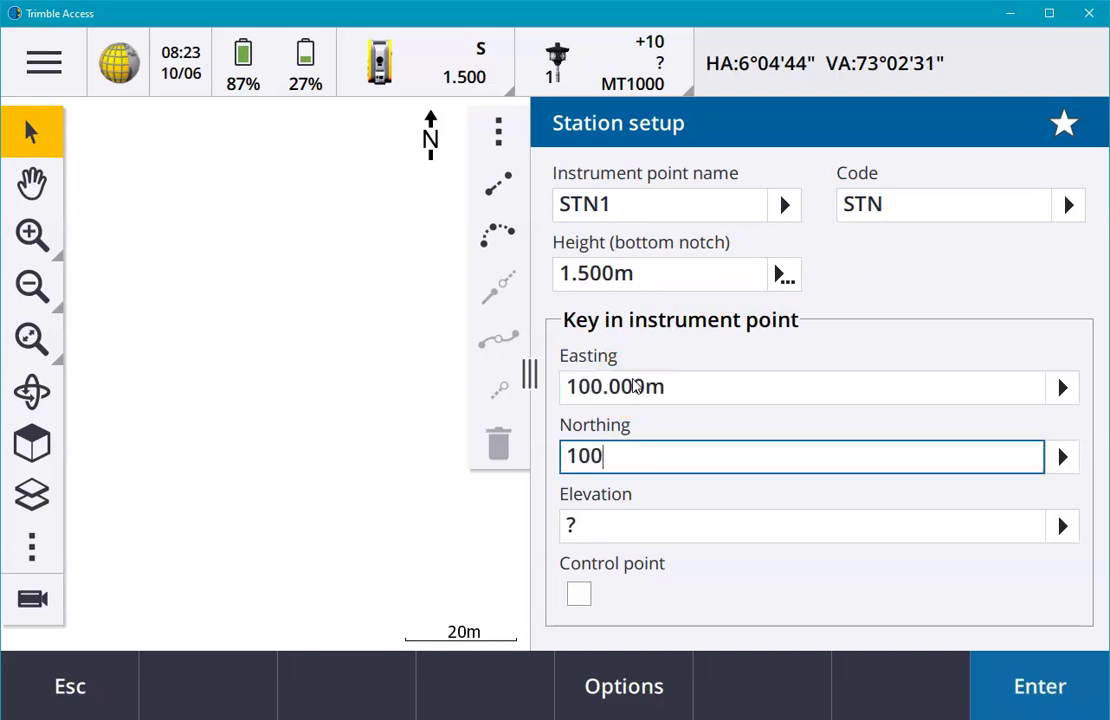
key("Return")
Step: Correct the Northing to 200.000m and set the Elevation to 10.000m
type("100")
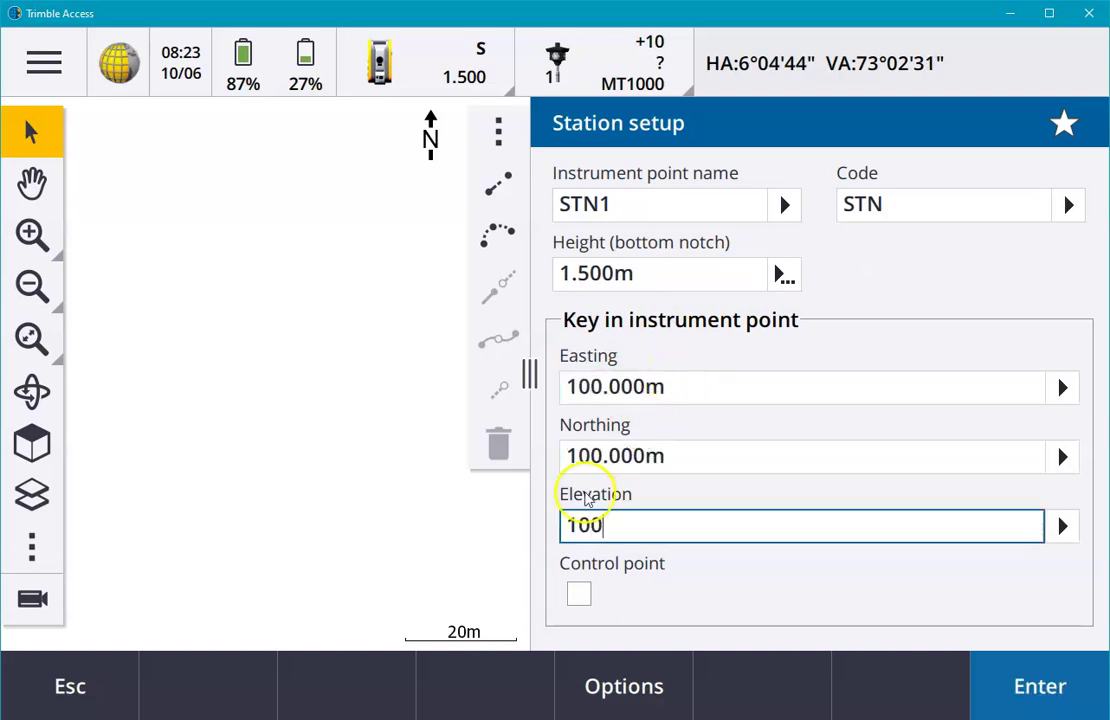
left_click_drag(600, 456, 549, 462)
type("200")
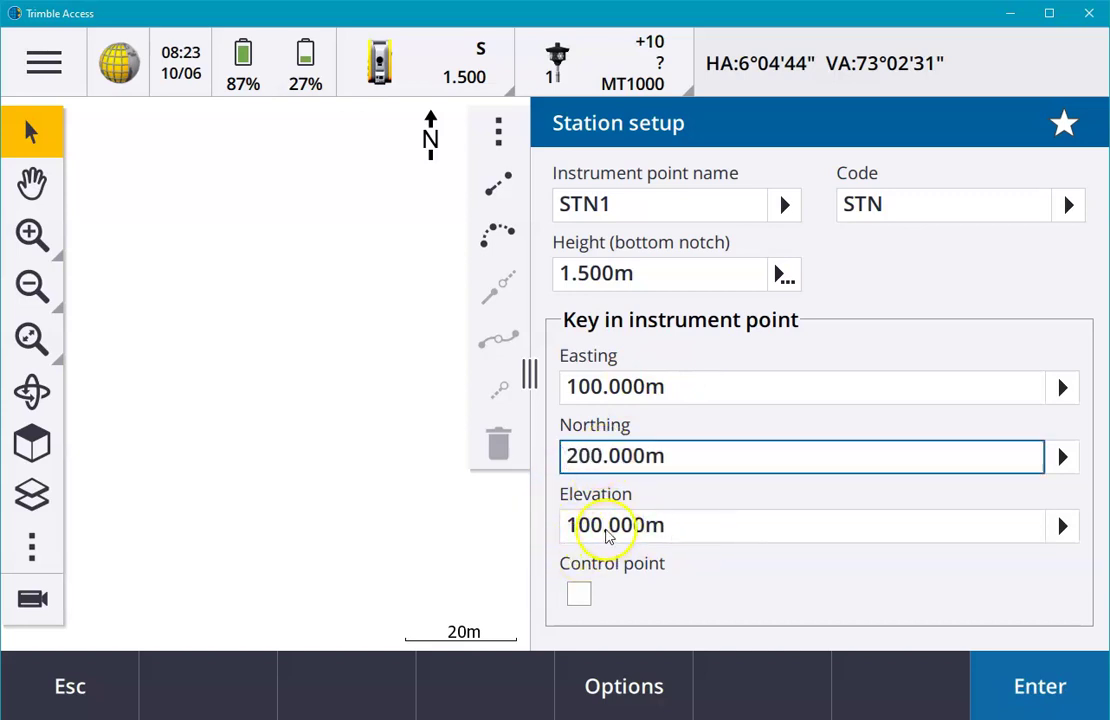
left_click(603, 532)
key("BackSpace")
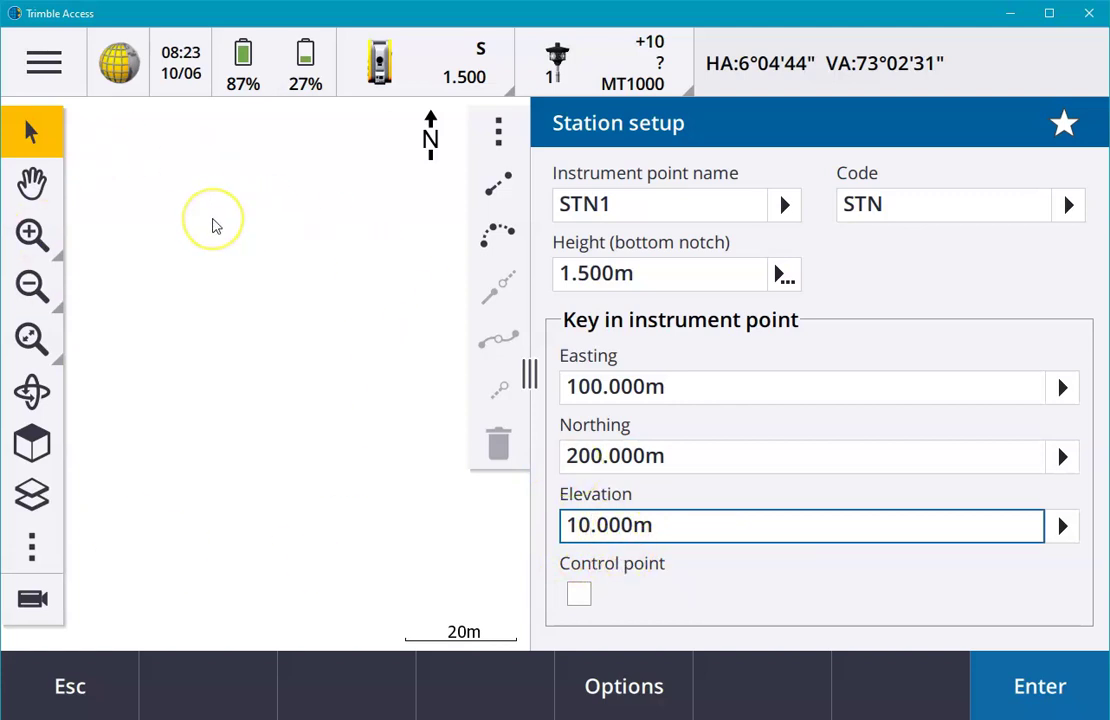
left_click(190, 213)
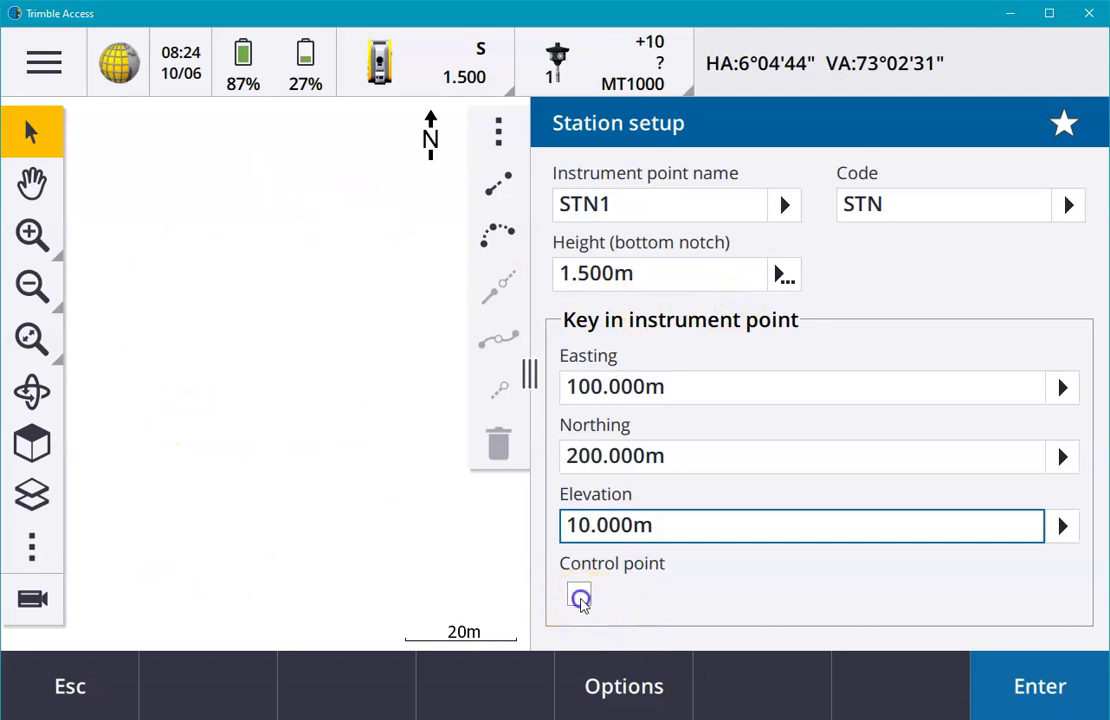
Step: Flag STN1 as a control point and accept it to reach the backsight page
left_click(579, 596)
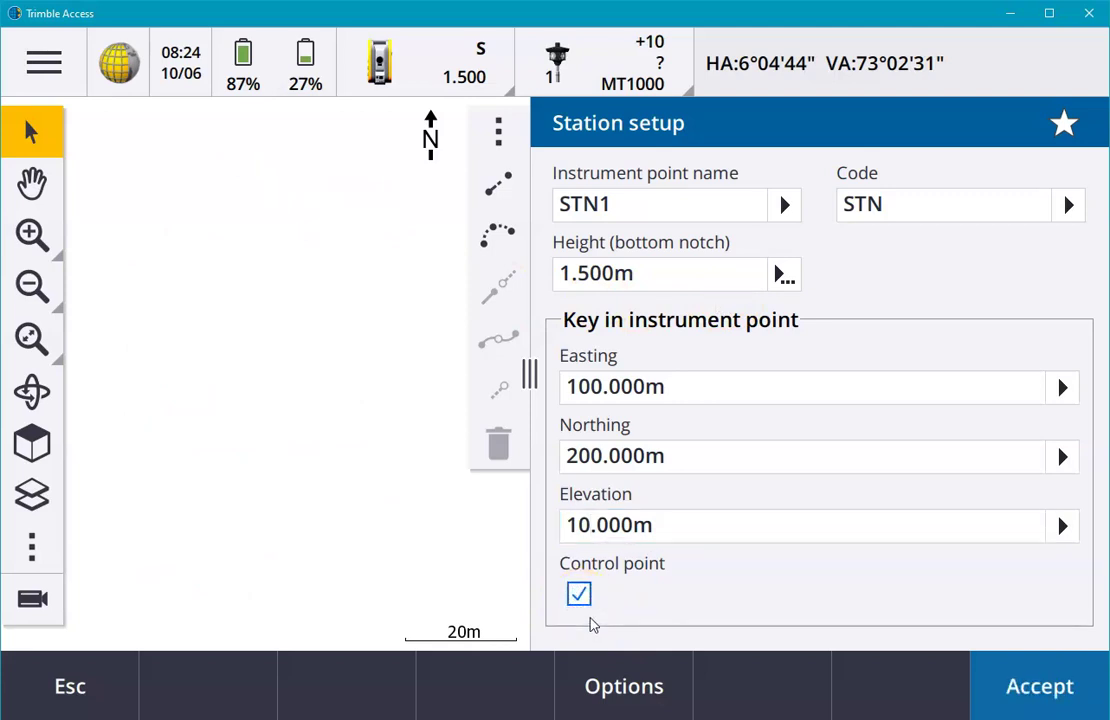
left_click(580, 595)
left_click(579, 594)
left_click(1030, 686)
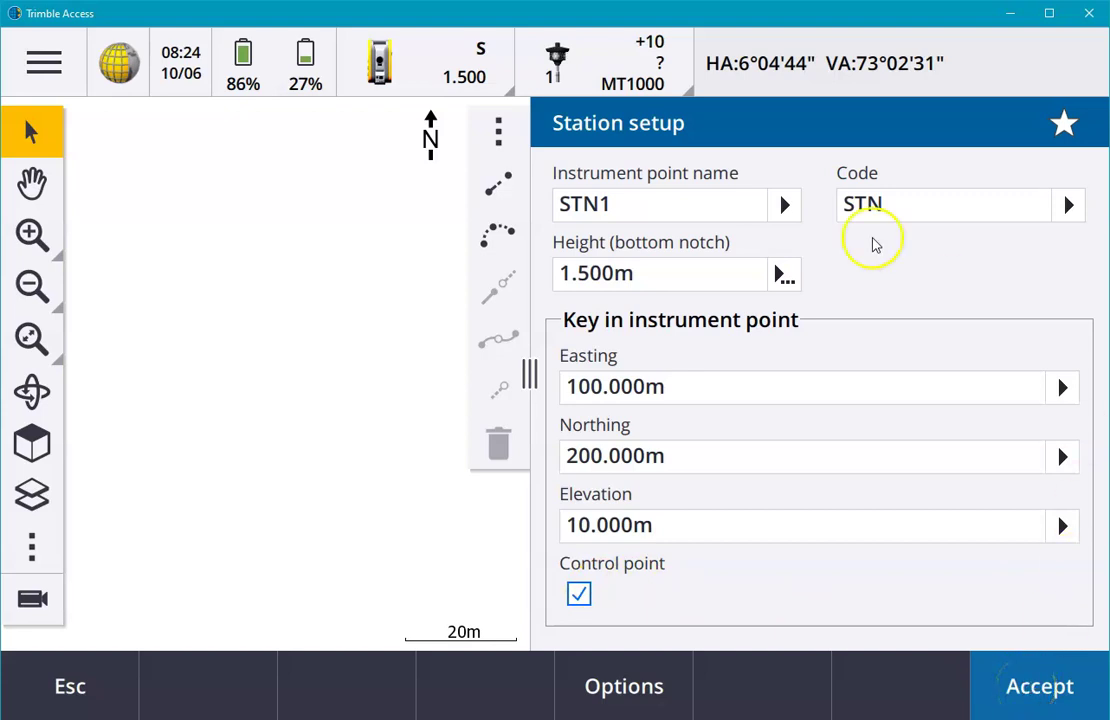
left_click(1038, 686)
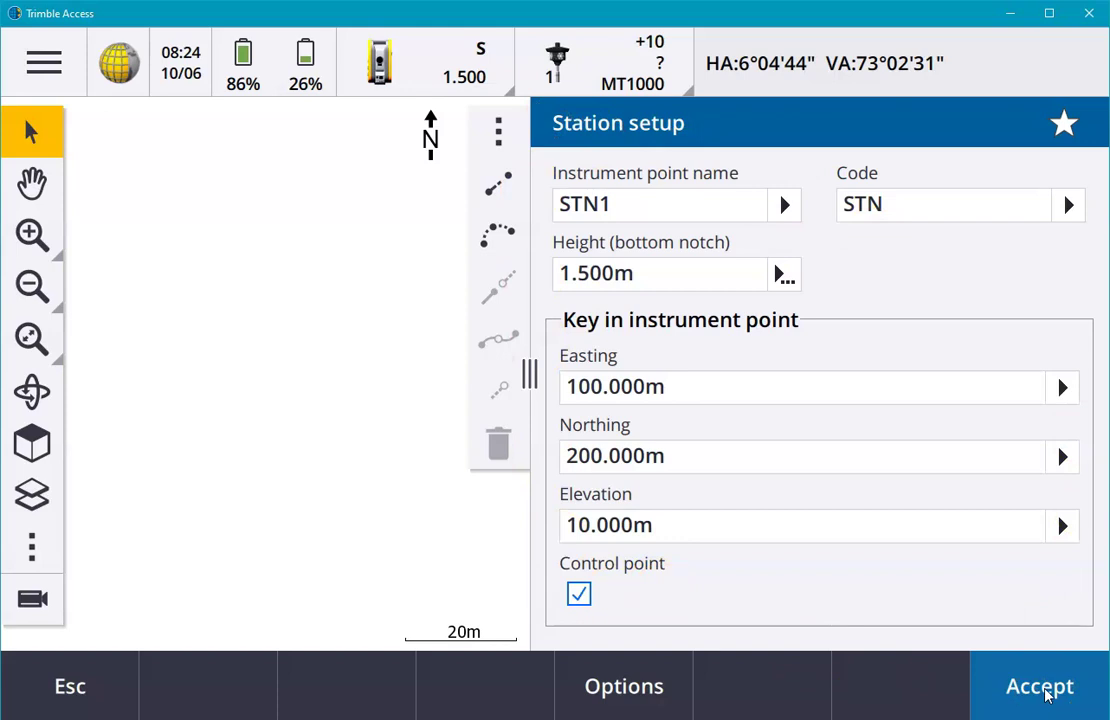
left_click(1045, 690)
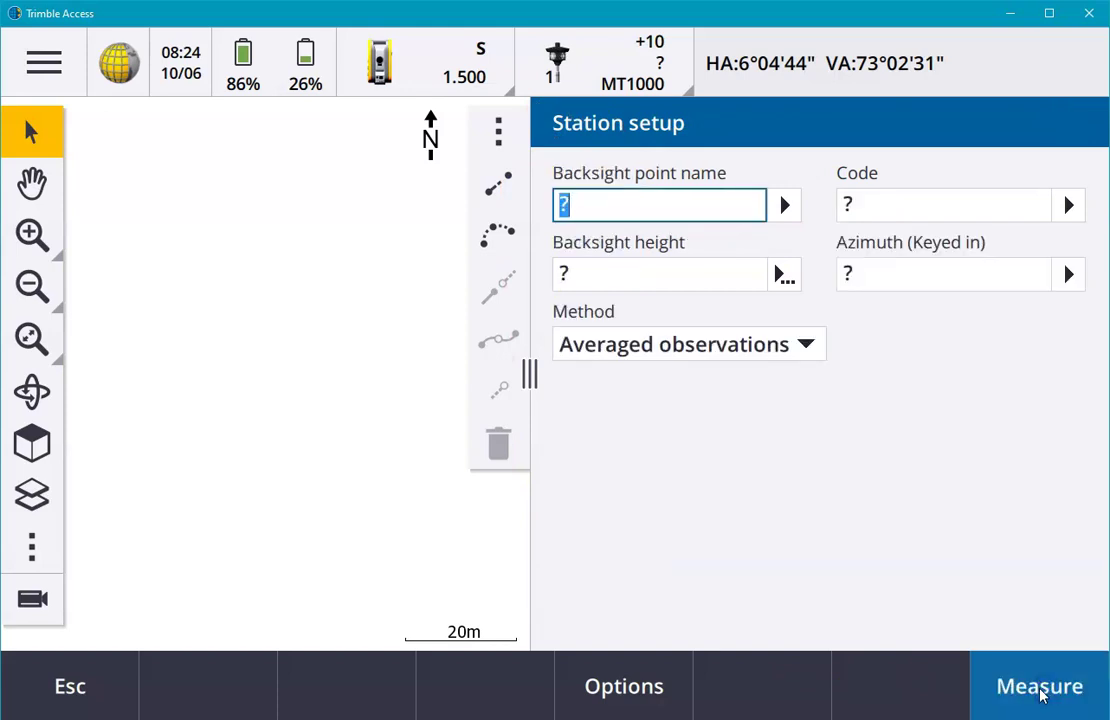
Step: Enter backsight STN2 with code STN and height 1.500m
type("STN1")
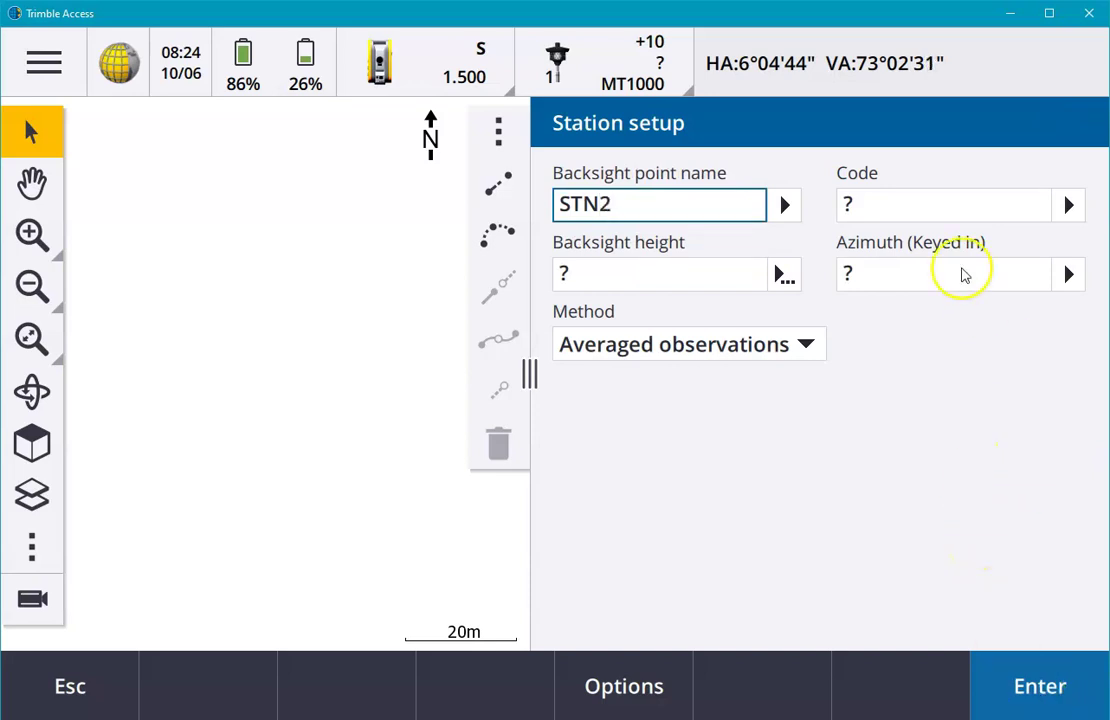
left_click(897, 205)
type("STN")
key("Return")
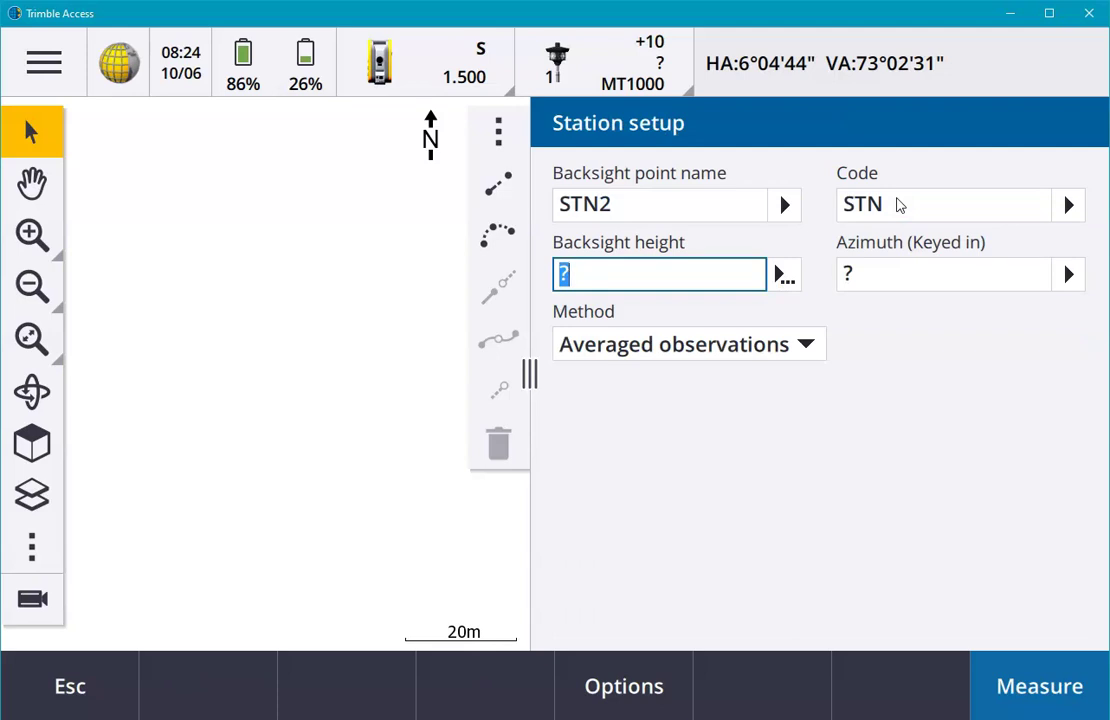
type("1.5")
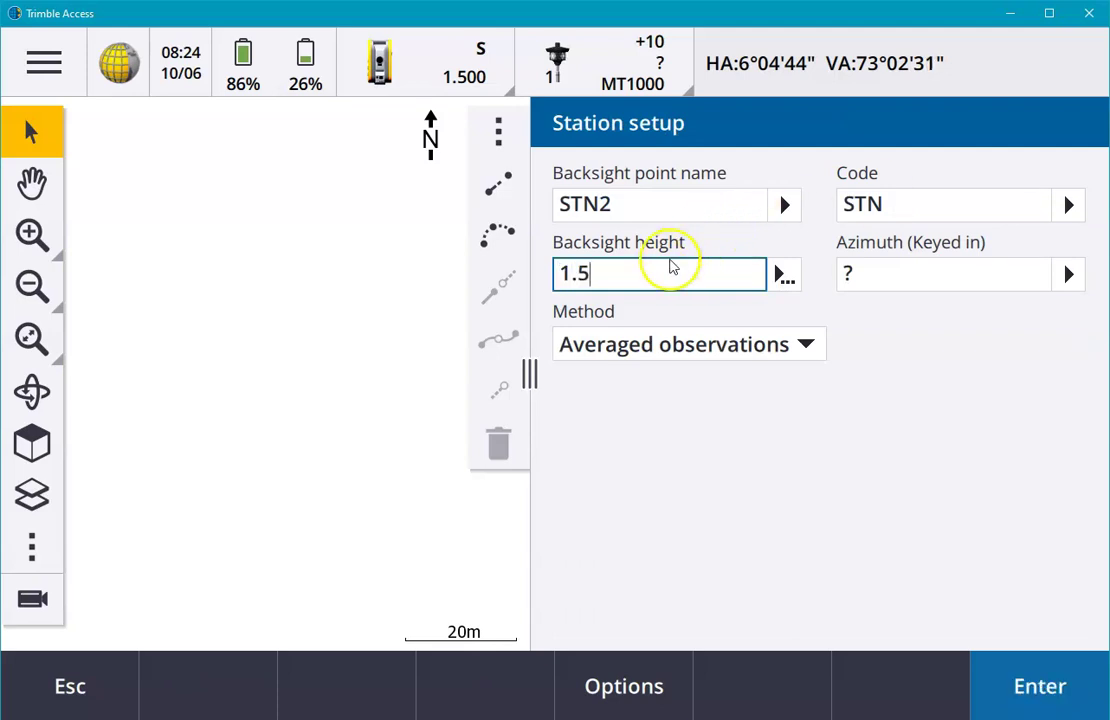
left_click(897, 276)
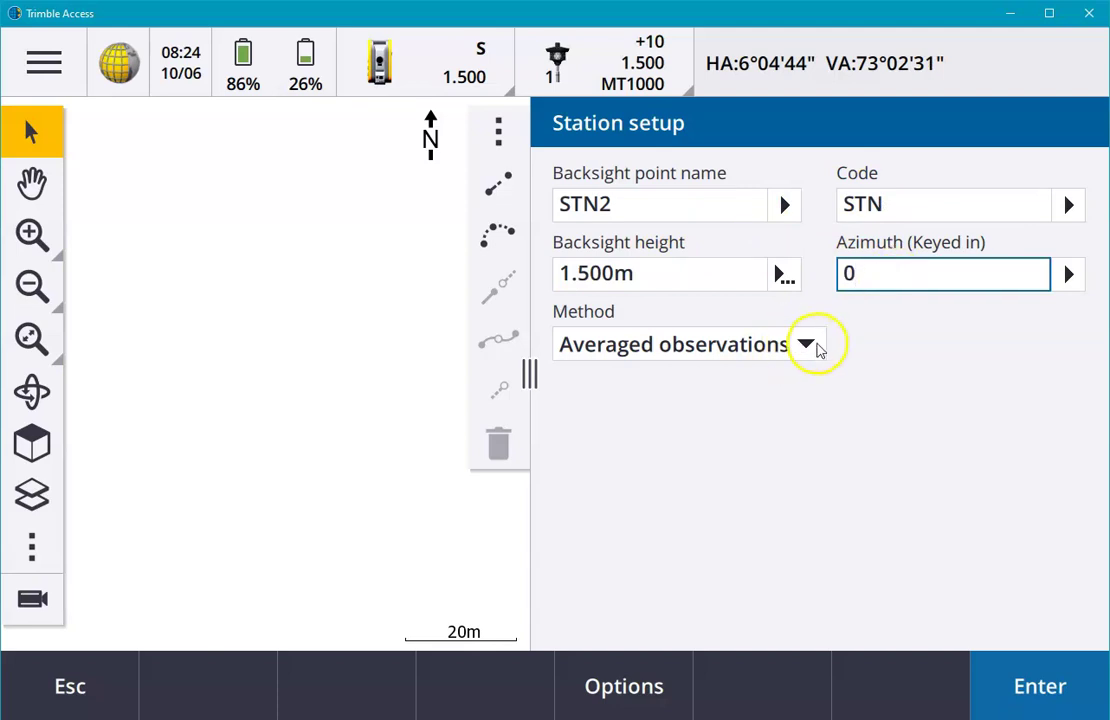
Step: Set the backsight azimuth to 0°00'00" and the method to Angles and distance
left_click(812, 345)
left_click(744, 349)
left_click(699, 347)
left_click(679, 396)
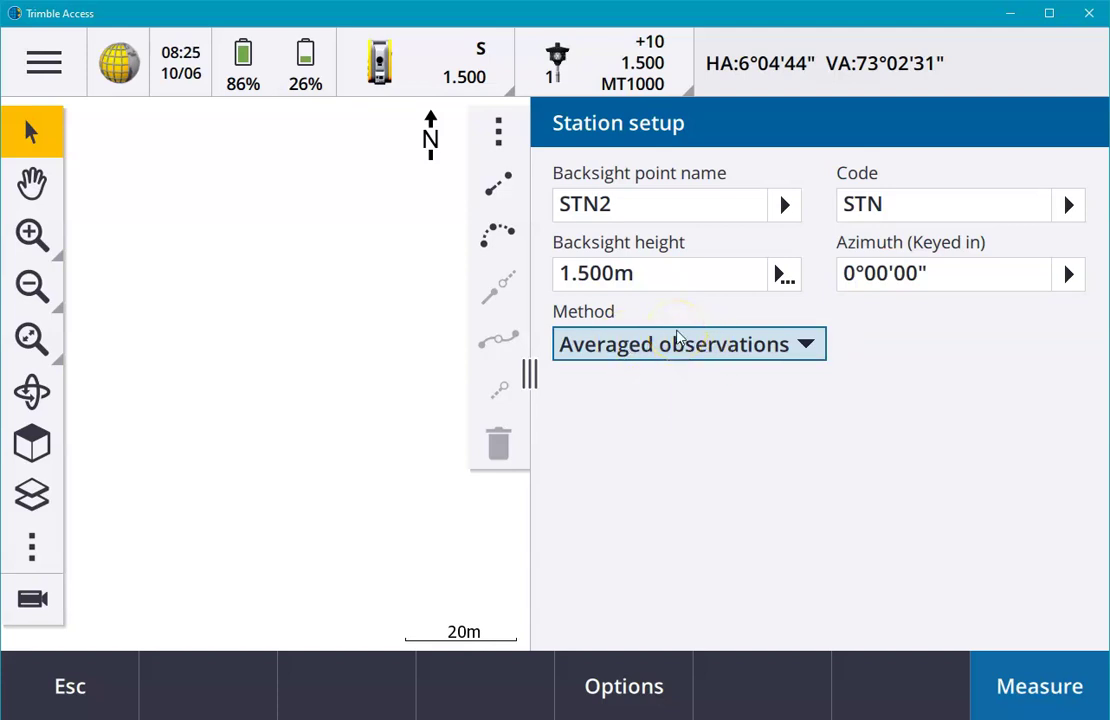
left_click(672, 343)
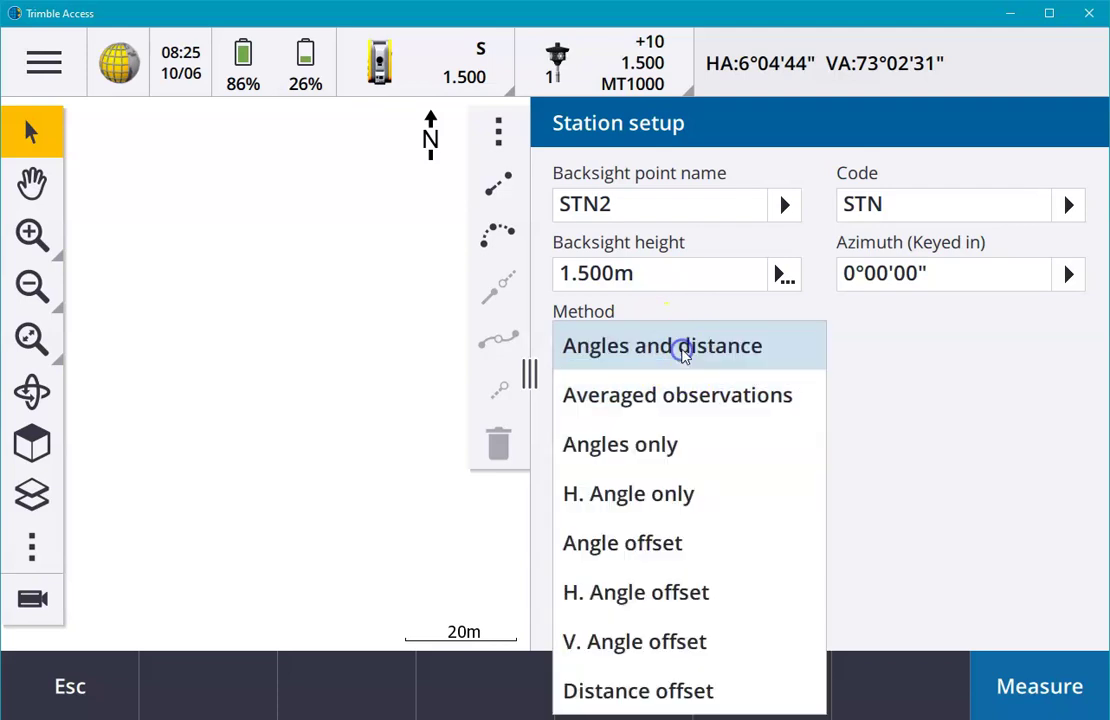
left_click(691, 358)
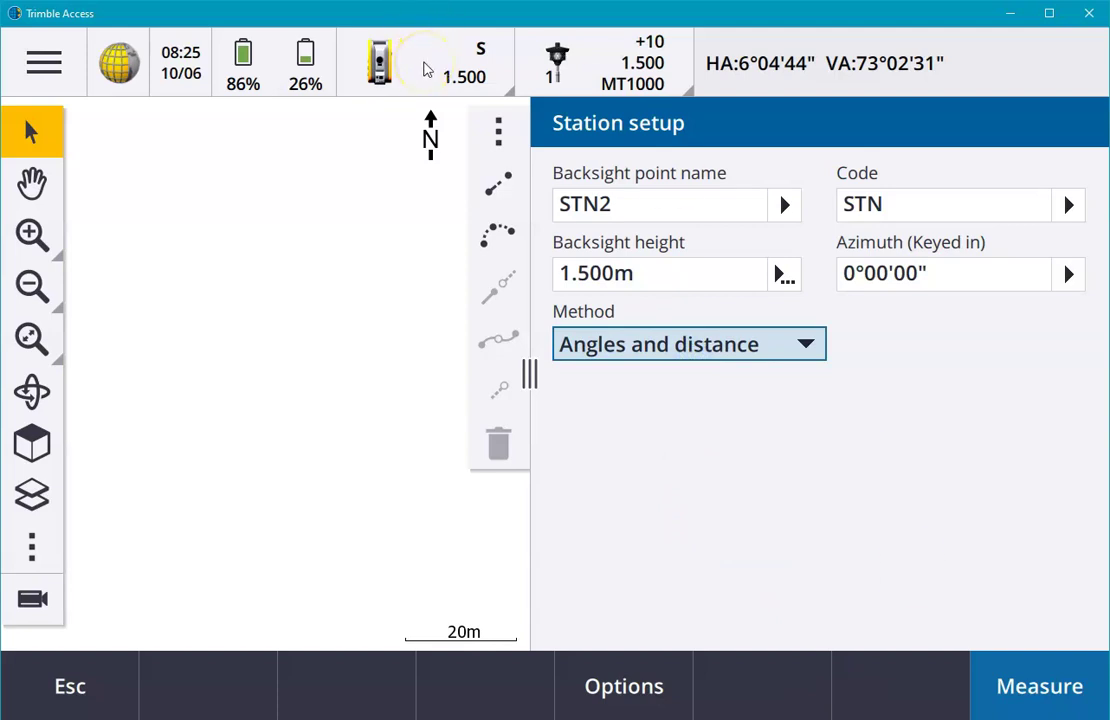
Step: Start a target search from Instrument functions, then cancel it
left_click(414, 62)
left_click(676, 585)
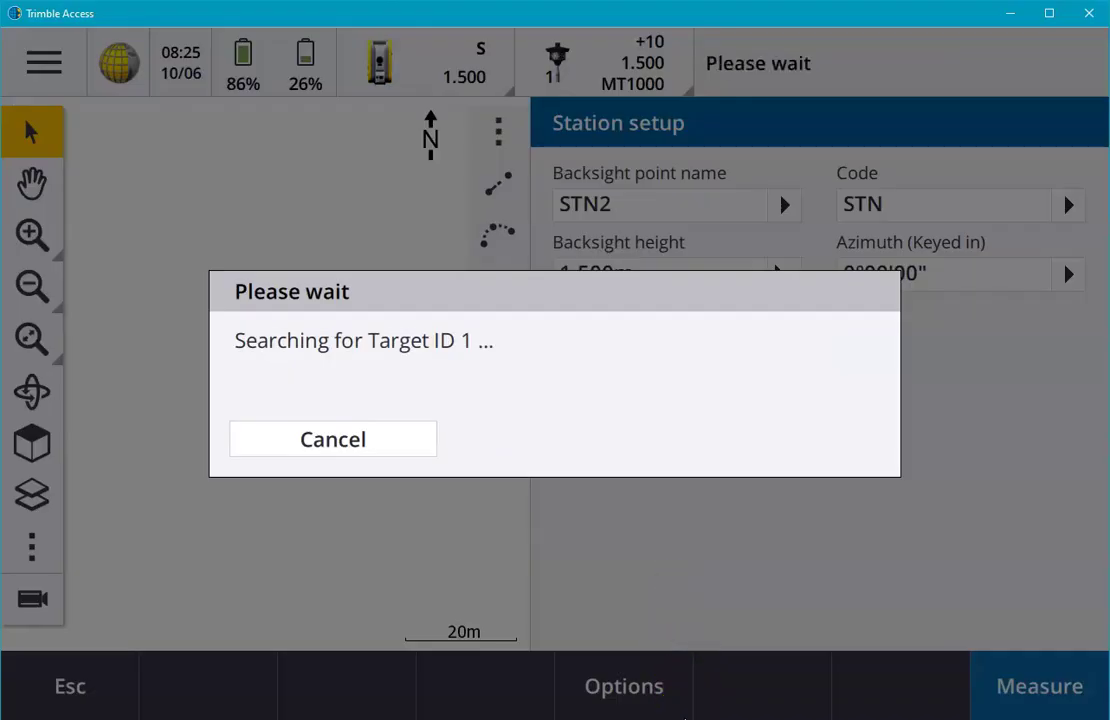
left_click(426, 446)
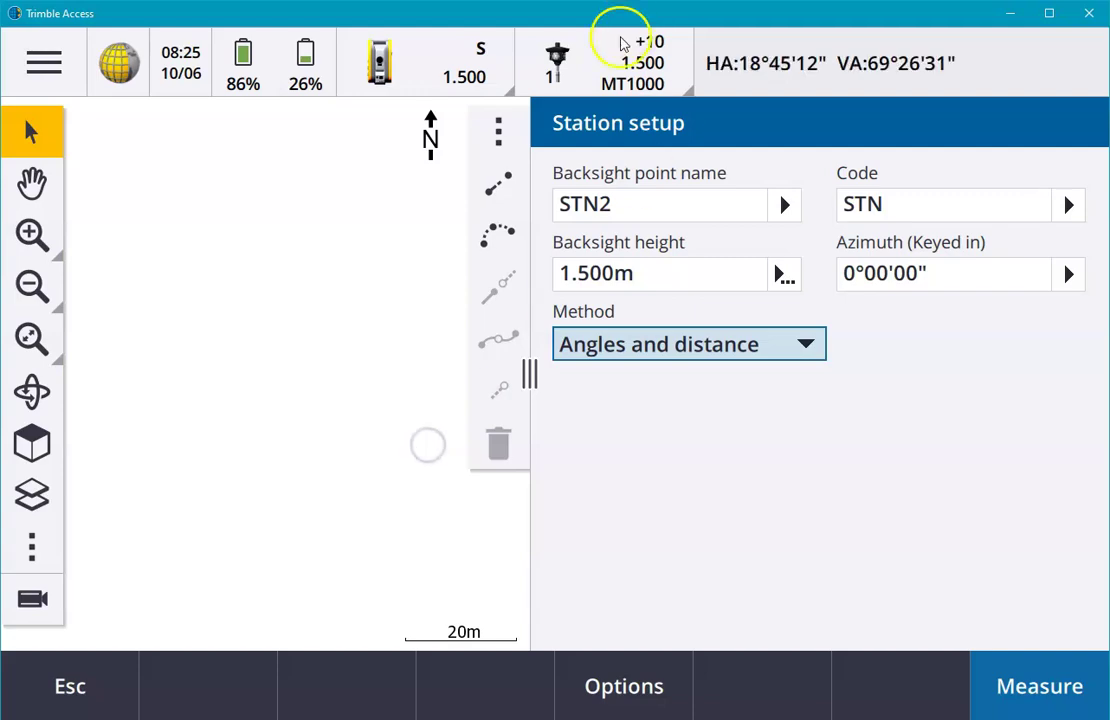
Step: Switch to the Ball target, then measure and store backsight STN2 at 4.048m
left_click(618, 52)
left_click(790, 196)
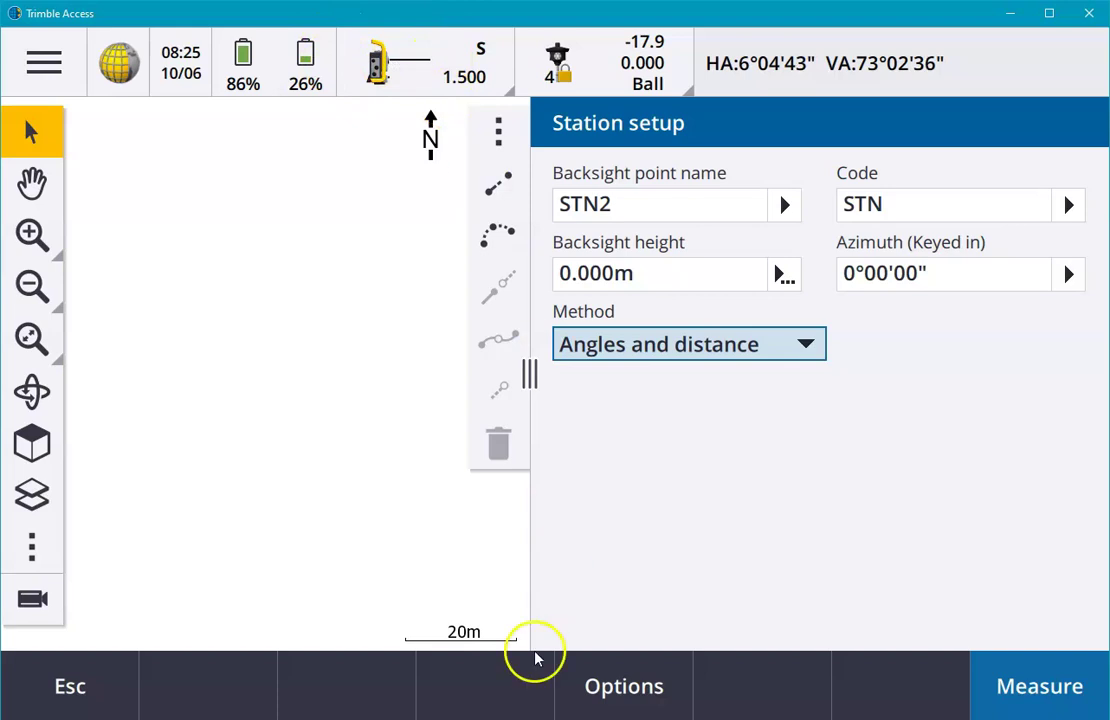
left_click(1036, 686)
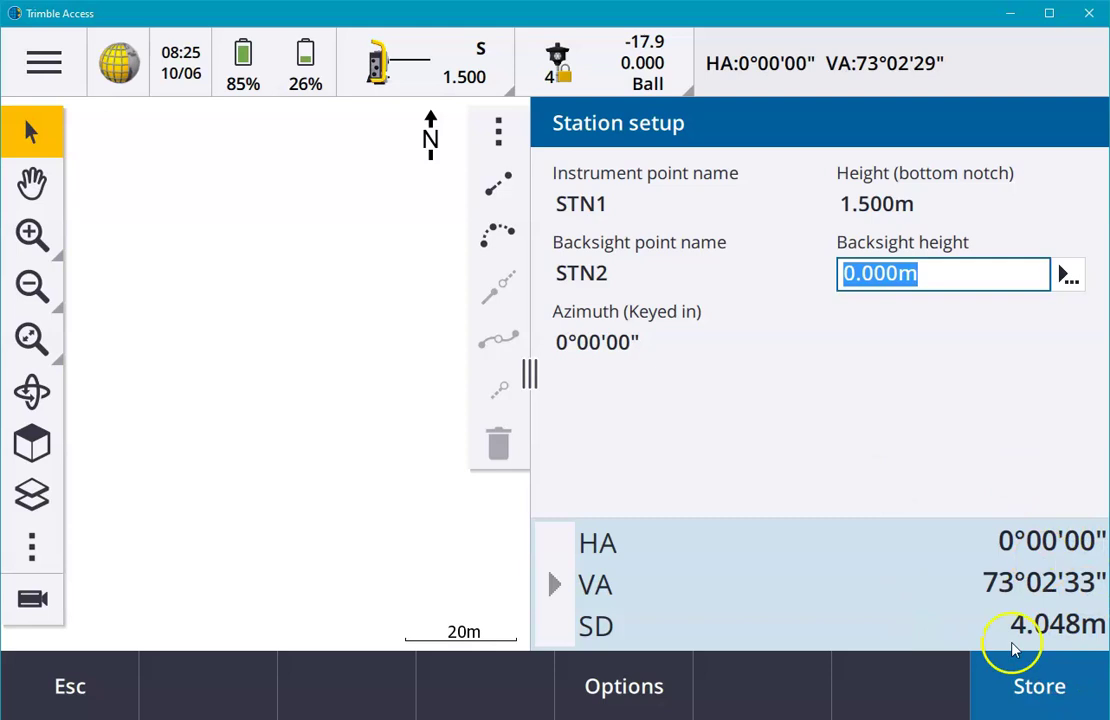
left_click(1005, 682)
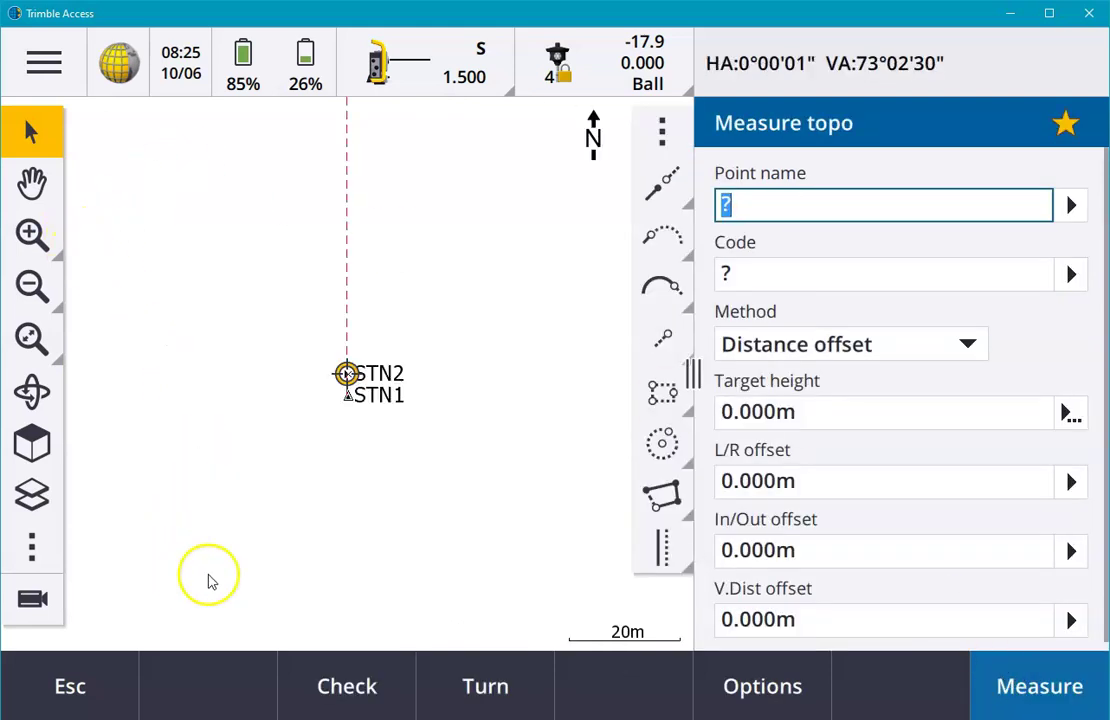
Step: Zoom to extents, then out once, so STN1 and STN2 both show on the map
left_click(29, 338)
left_click(32, 284)
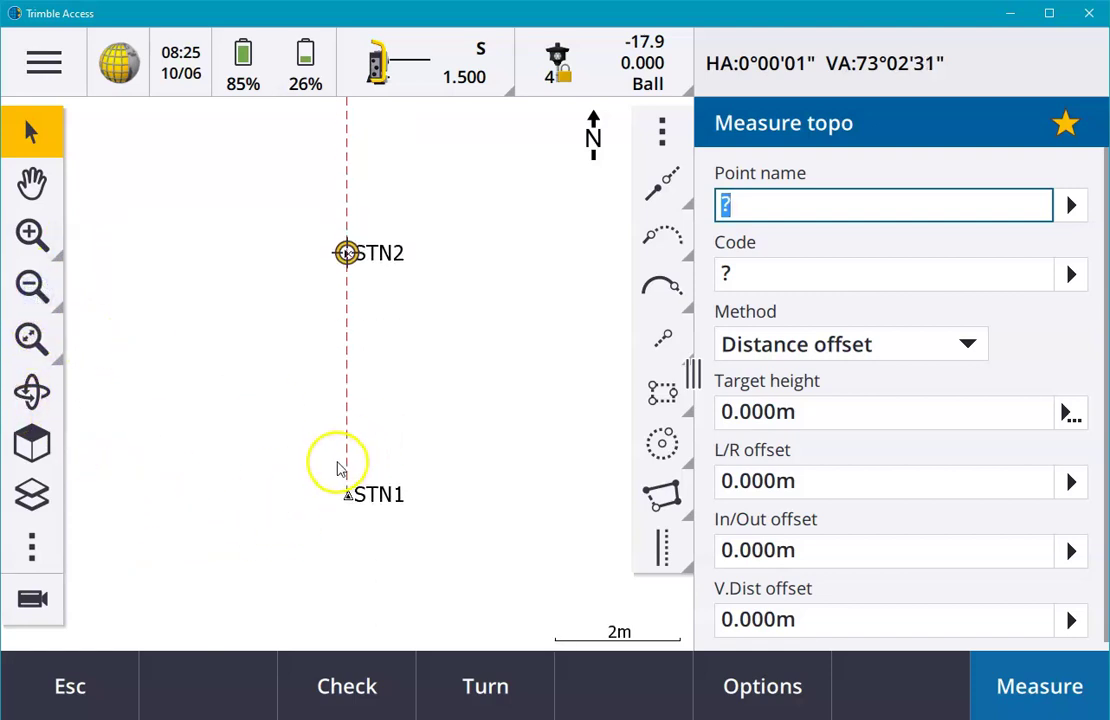